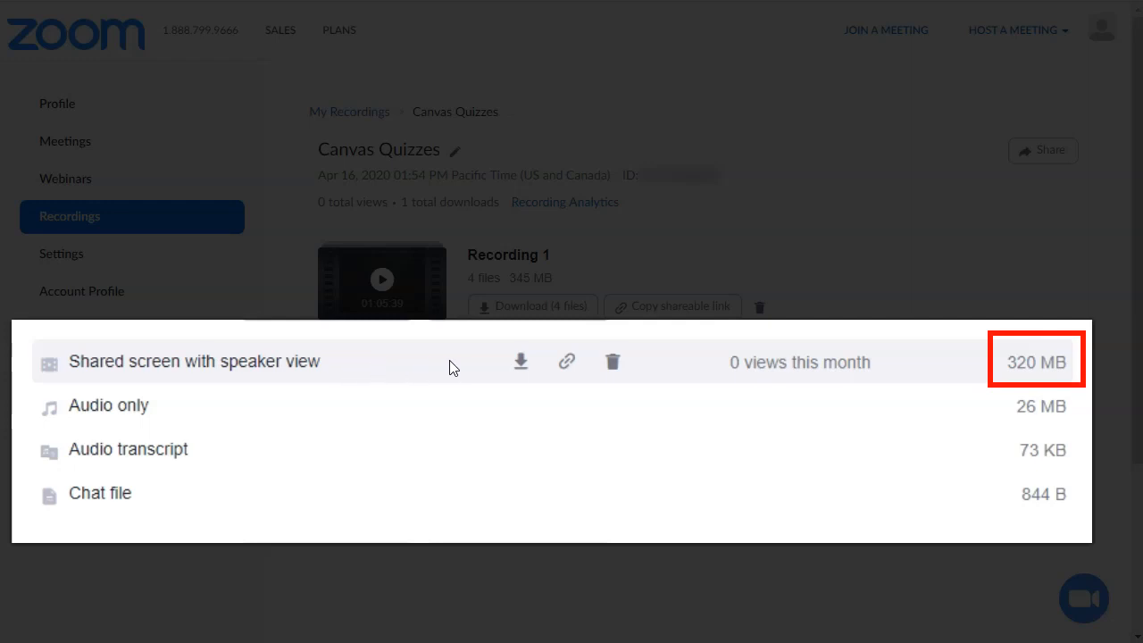
Download the "Shared screen with speaker view" recording of Canvas Quizzes and select the MP4 file in the Downloads folder.
click(523, 362)
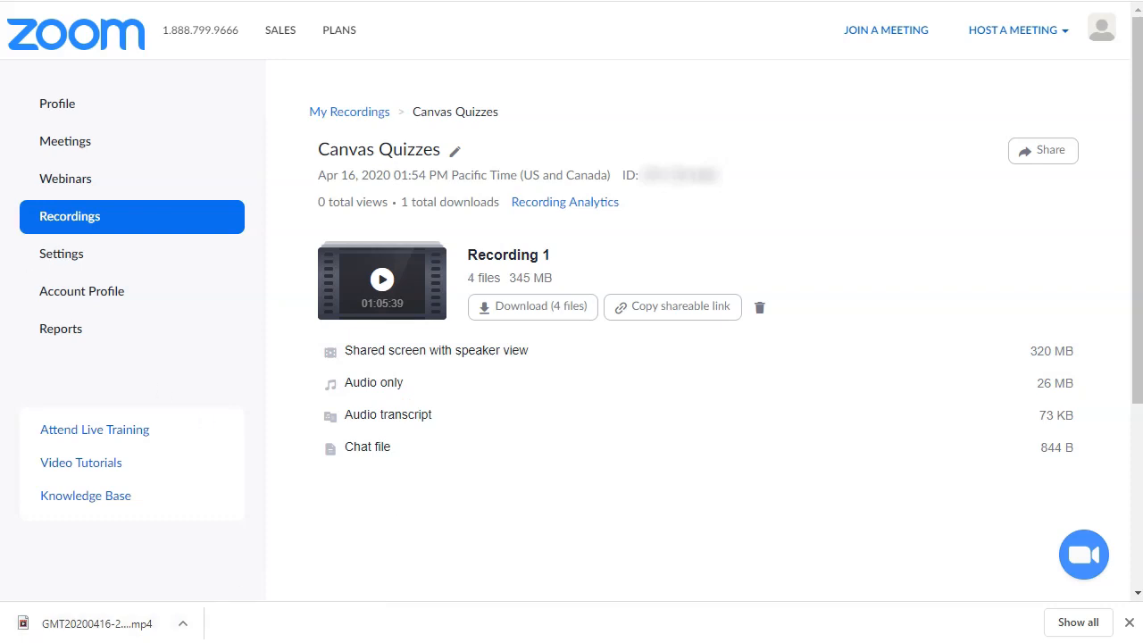
key(alt+Tab)
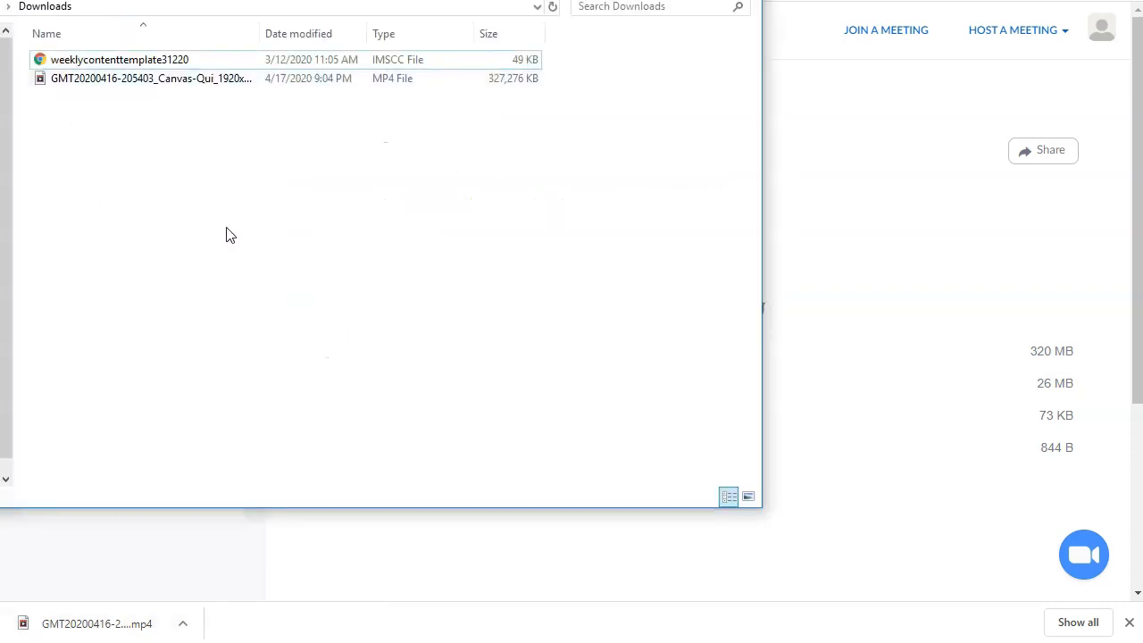
click(193, 87)
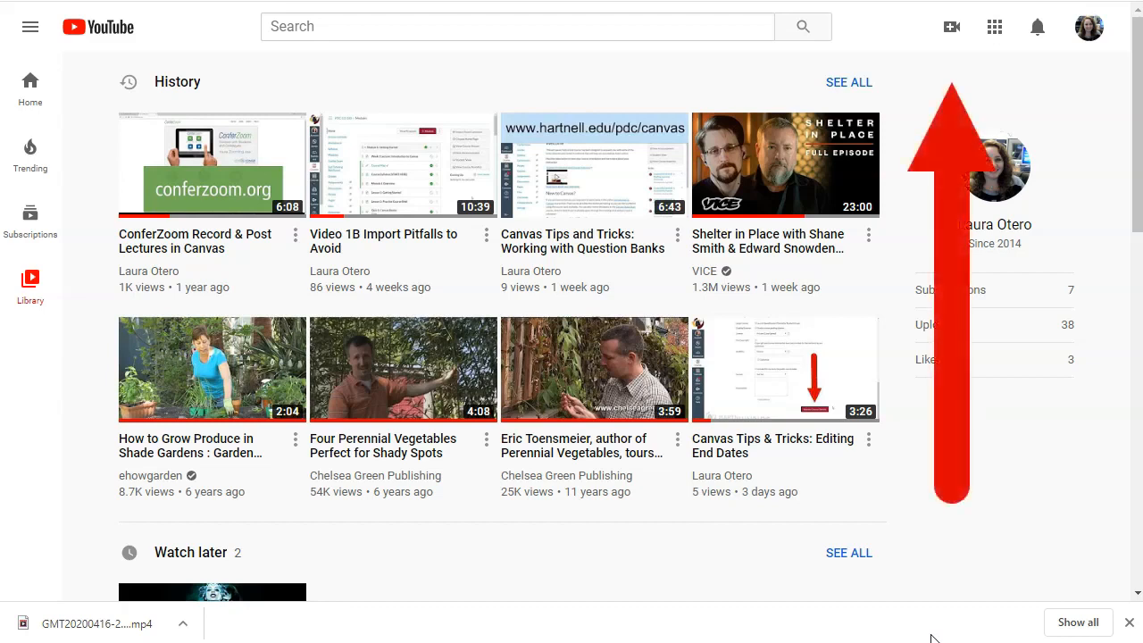
click(949, 38)
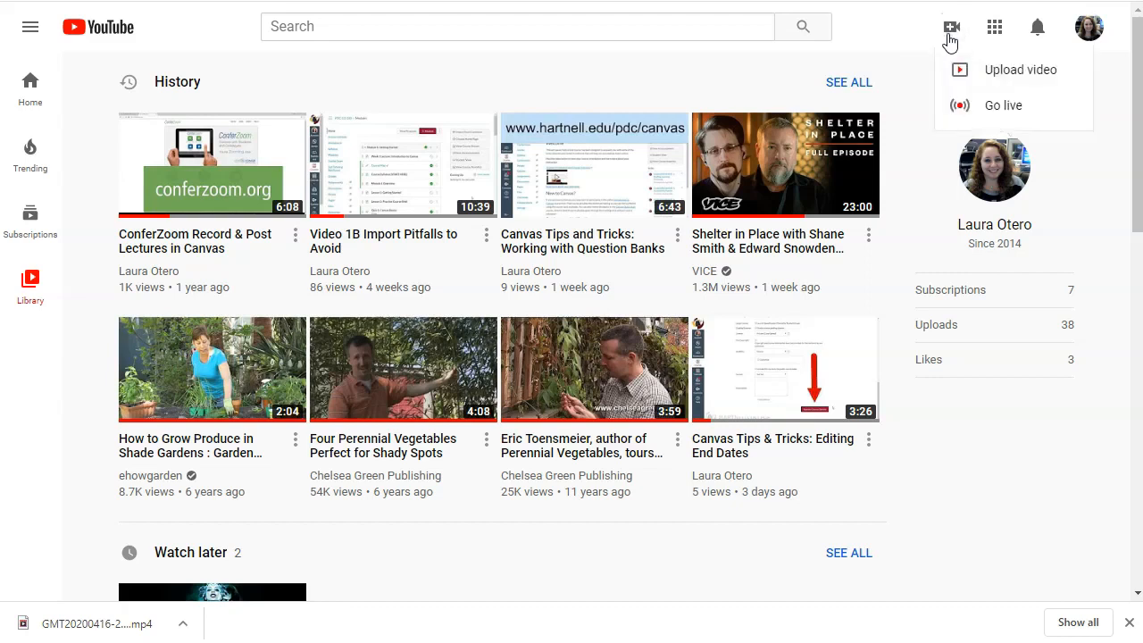
click(1001, 78)
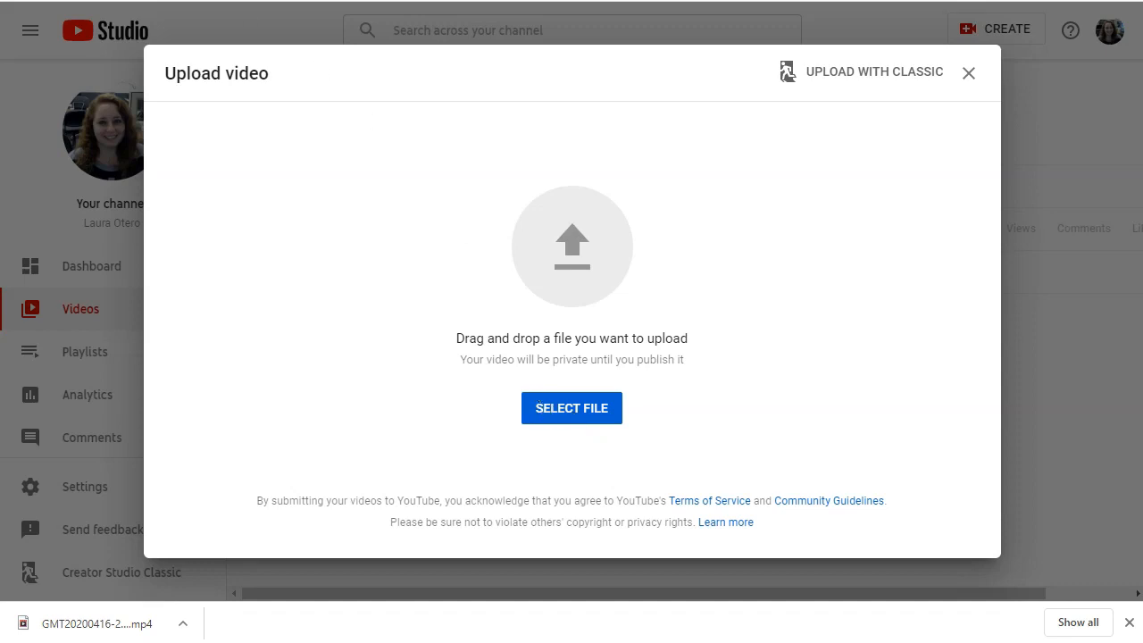
key(alt+Tab)
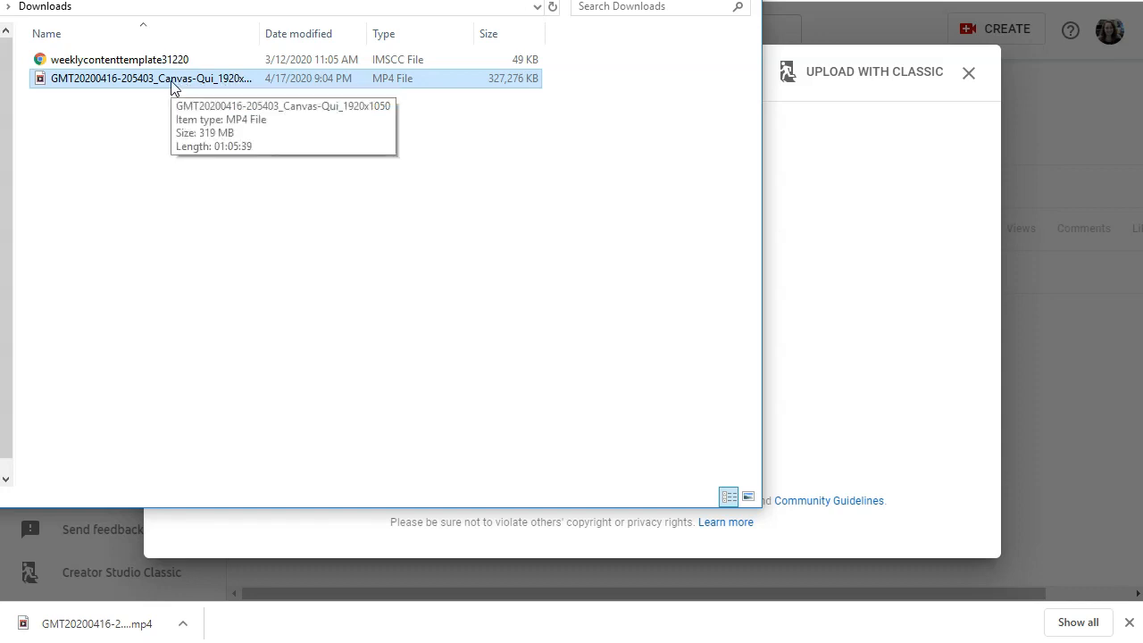
drag(173, 87, 824, 232)
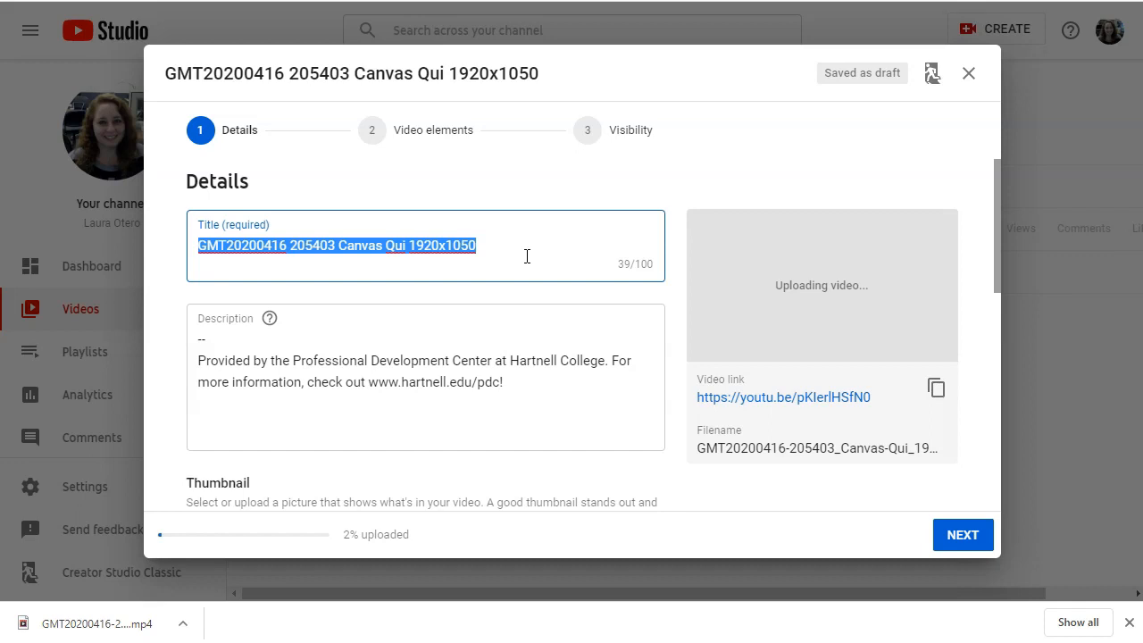
Replace the video's title with "Canvas Quizzes PDC Training Workshop".
text(Canvas Qu)
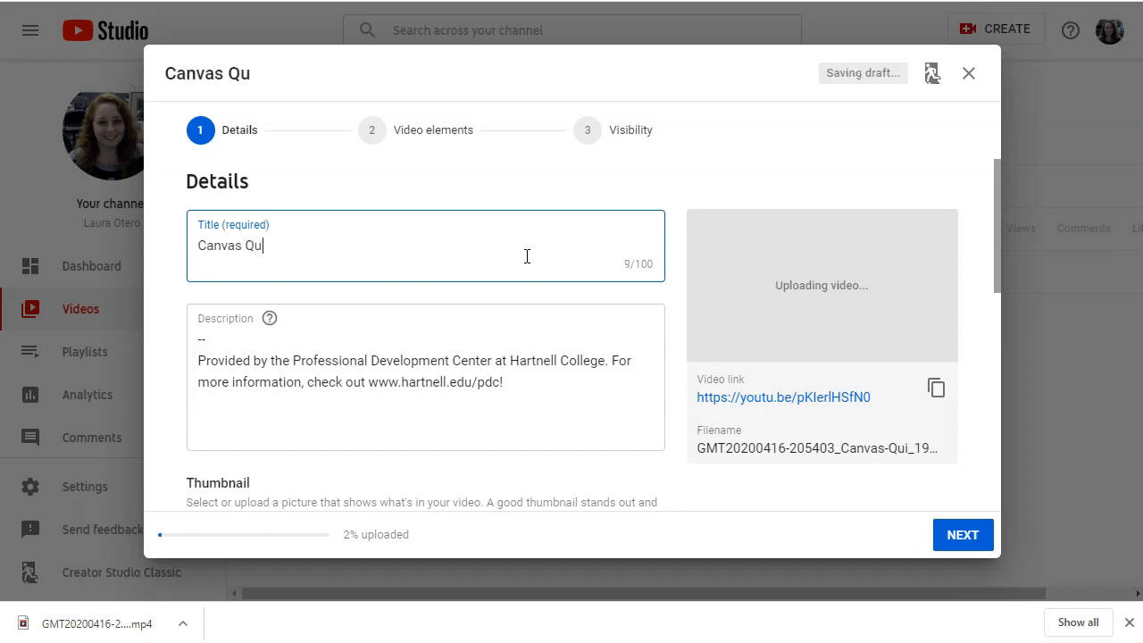
text(izzes PDC)
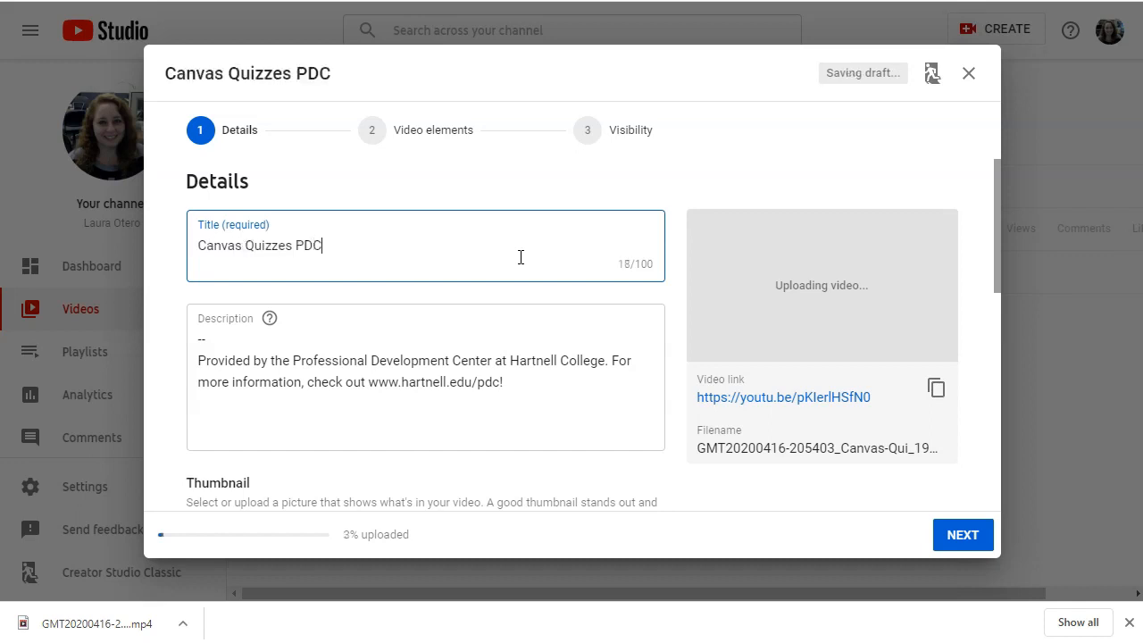
text( Training Workshop)
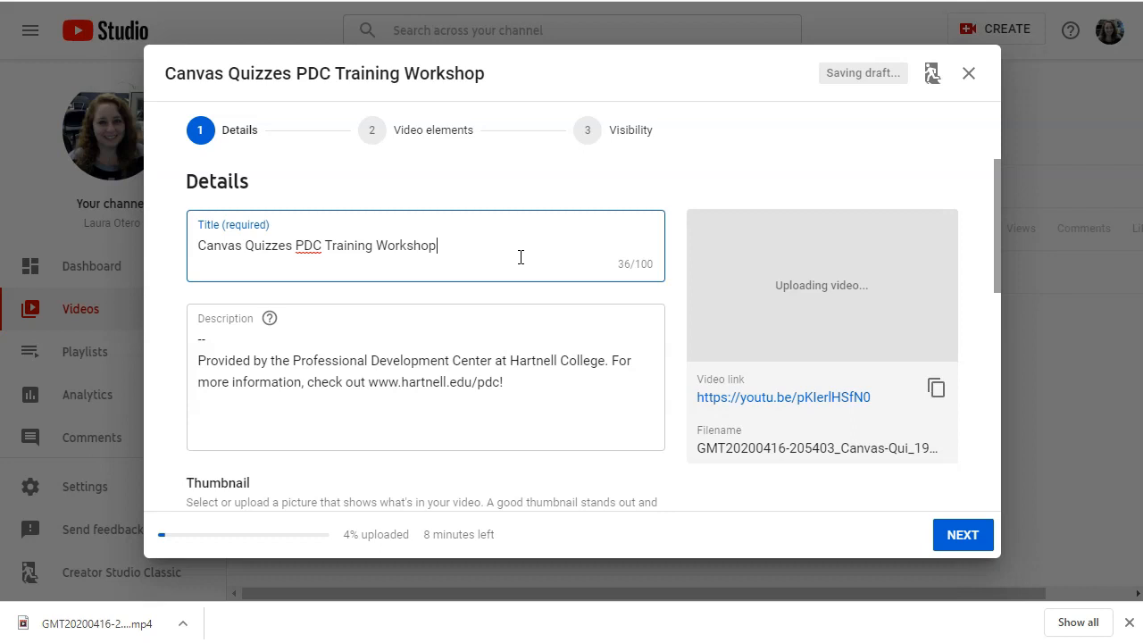
Review the description, thumbnail, playlist and audience settings in the video details.
click(199, 334)
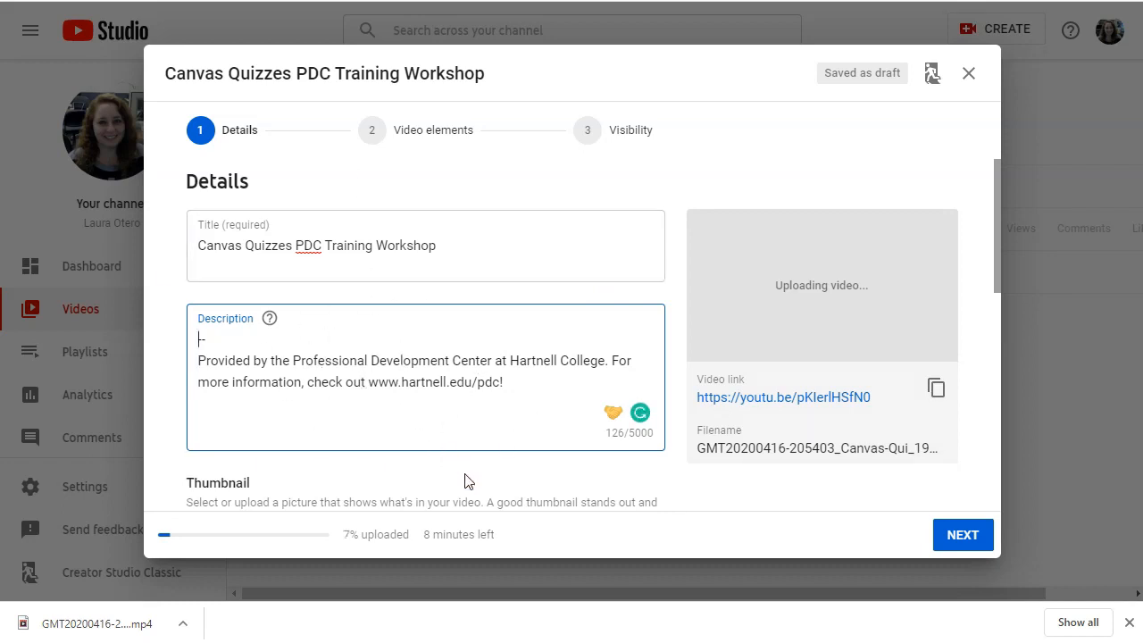
drag(503, 381, 191, 338)
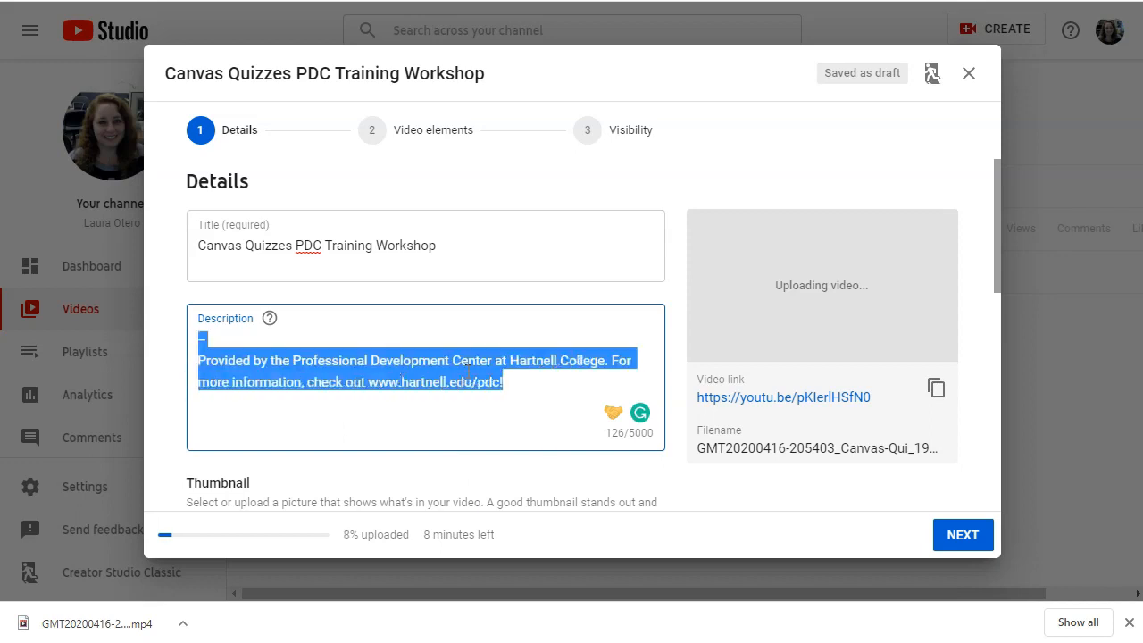
click(550, 385)
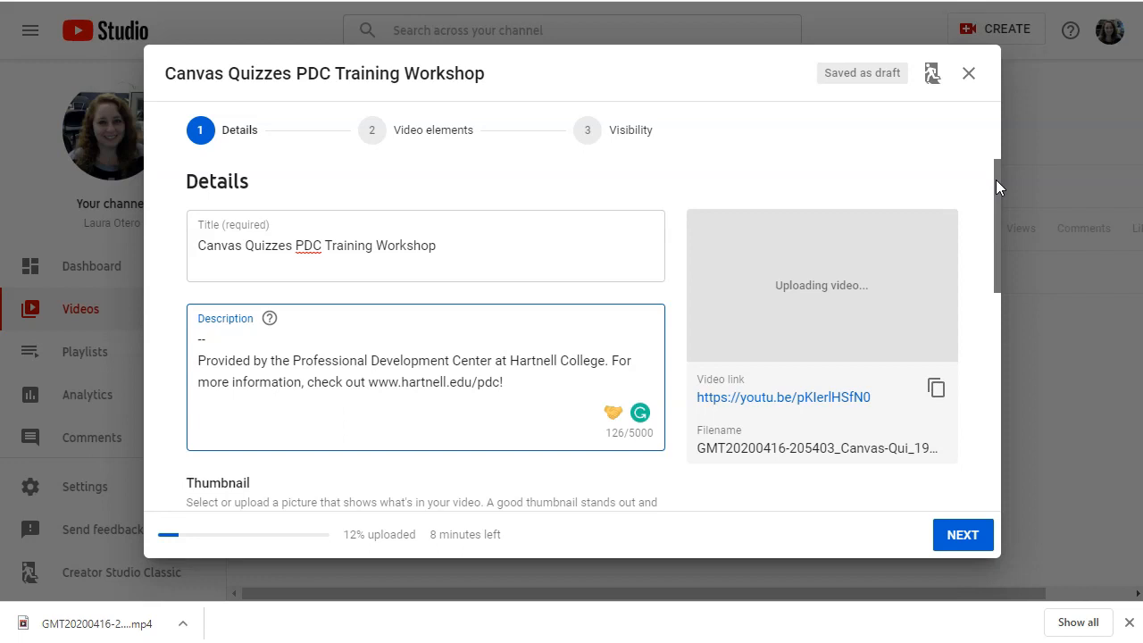
drag(996, 180, 1033, 299)
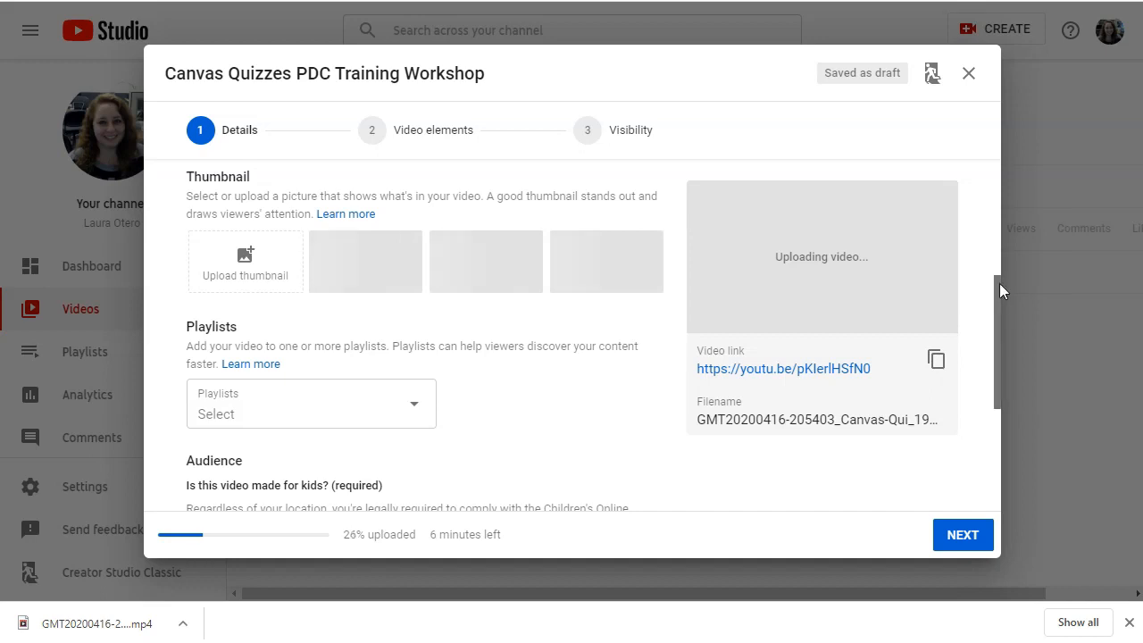
drag(1000, 283, 1001, 389)
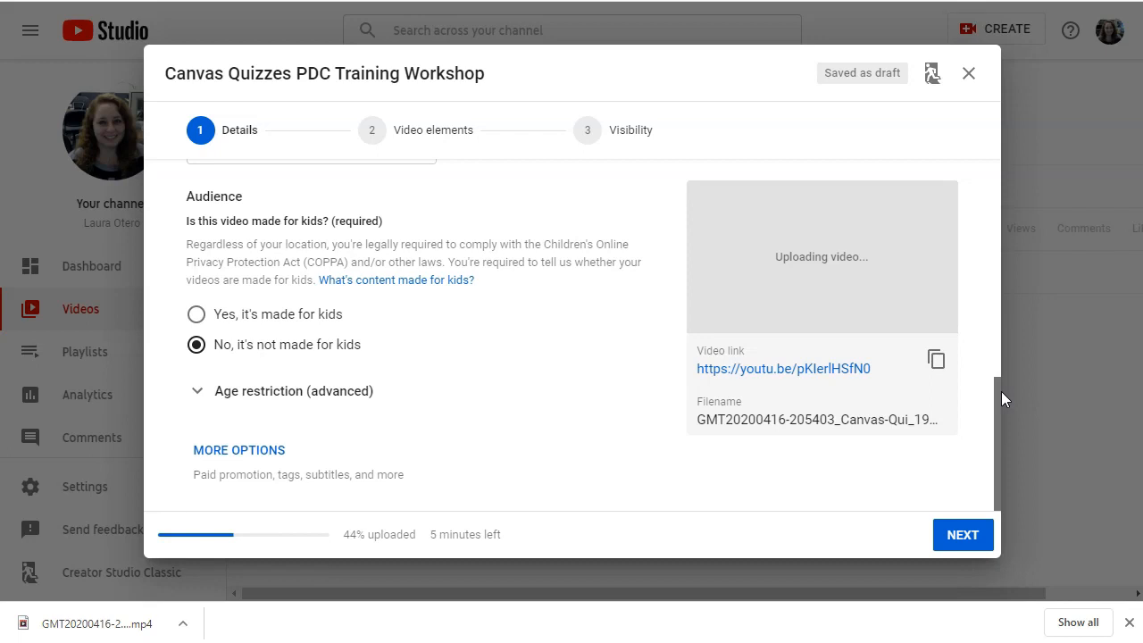
Continue past the details and video elements stages and set the video's visibility to Unlisted.
drag(1001, 399, 1007, 137)
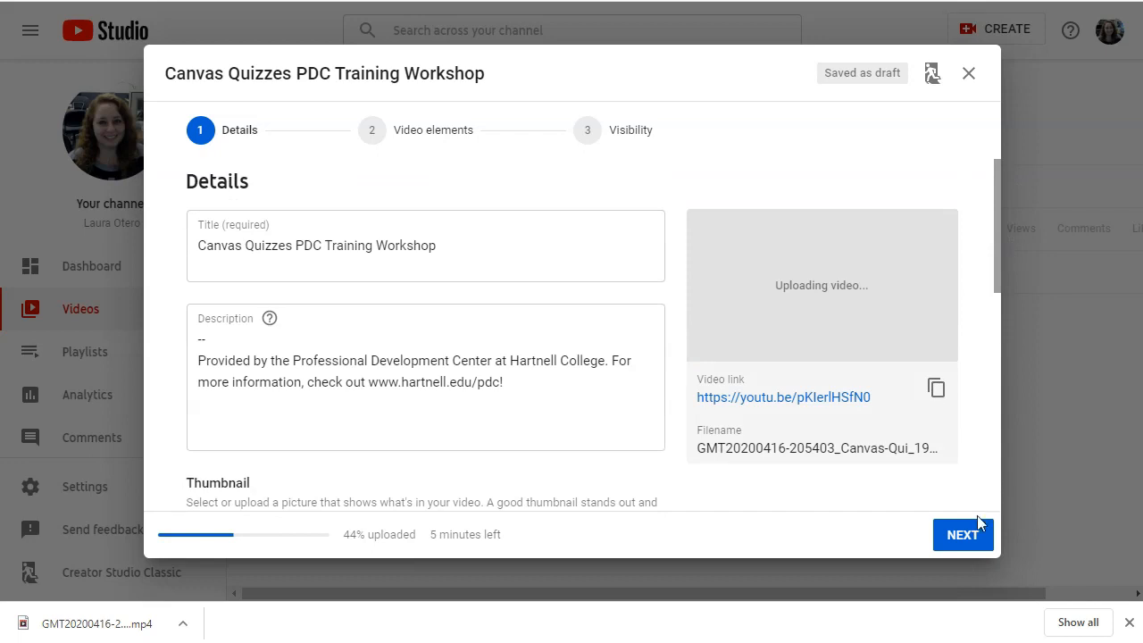
click(964, 541)
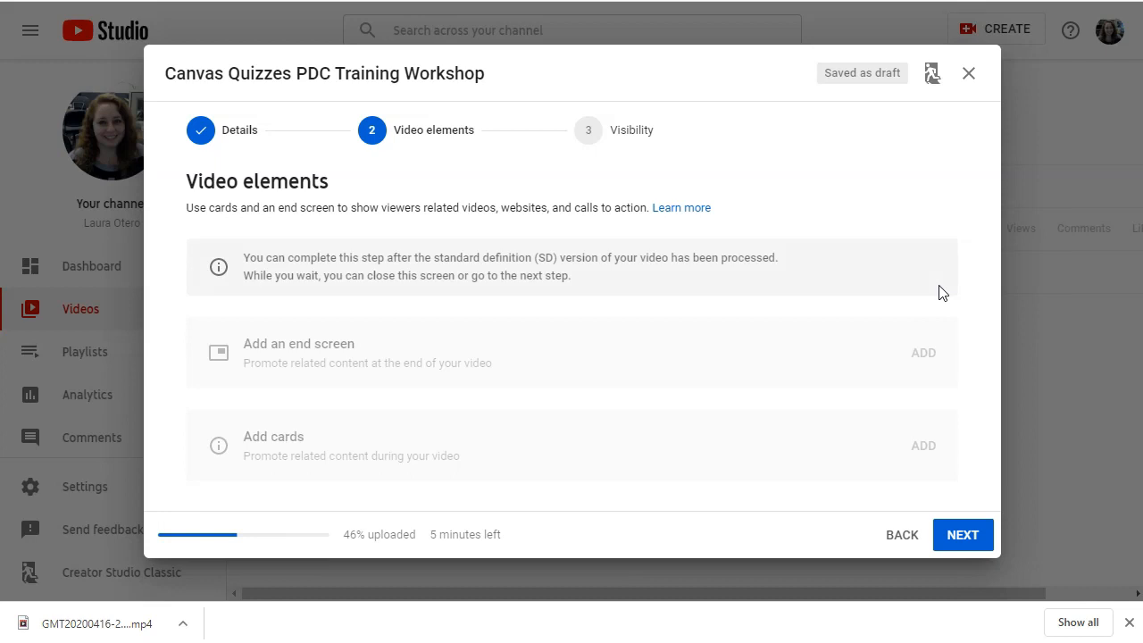
click(970, 534)
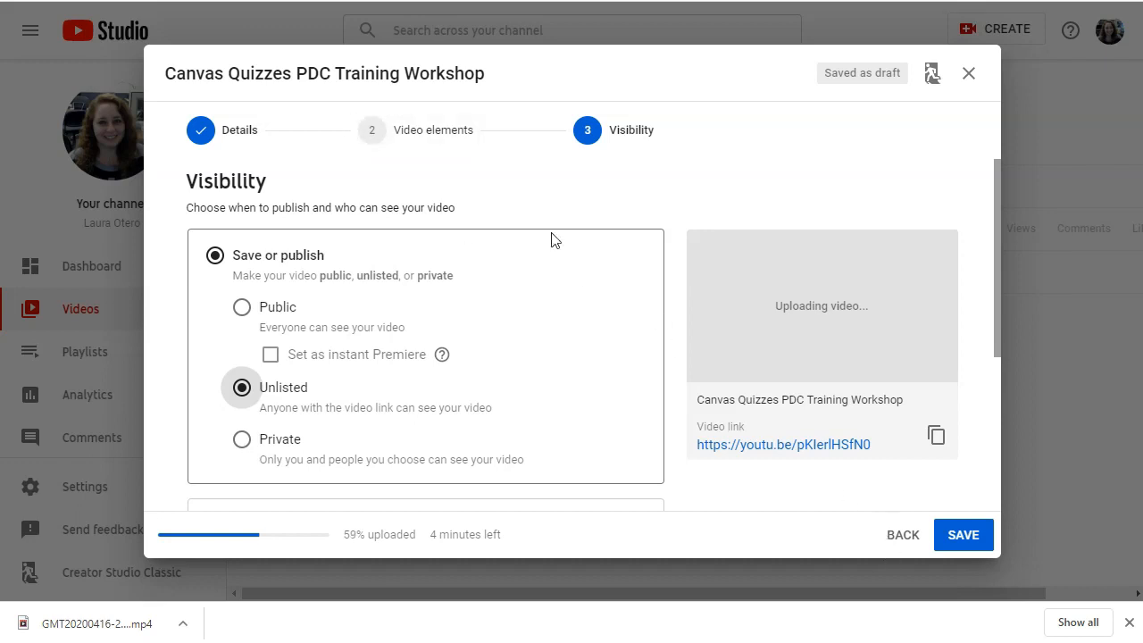
Return to the details, describe the video as a recording of a PDC remote training workshop on Canvas Quizzes, and choose the middle suggested thumbnail.
click(900, 541)
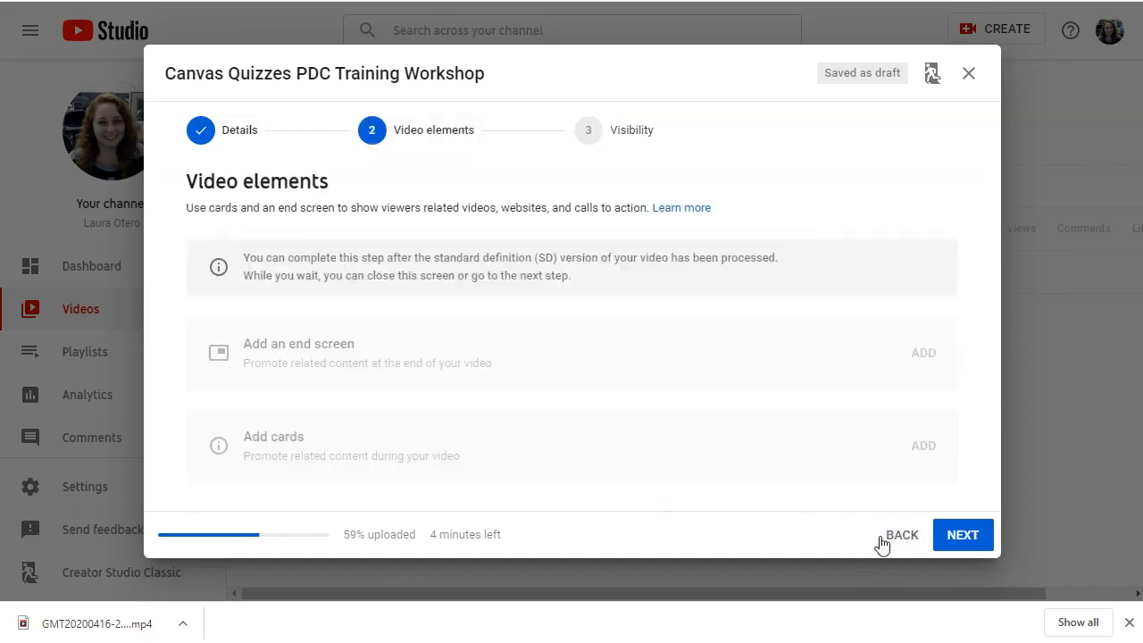
click(893, 539)
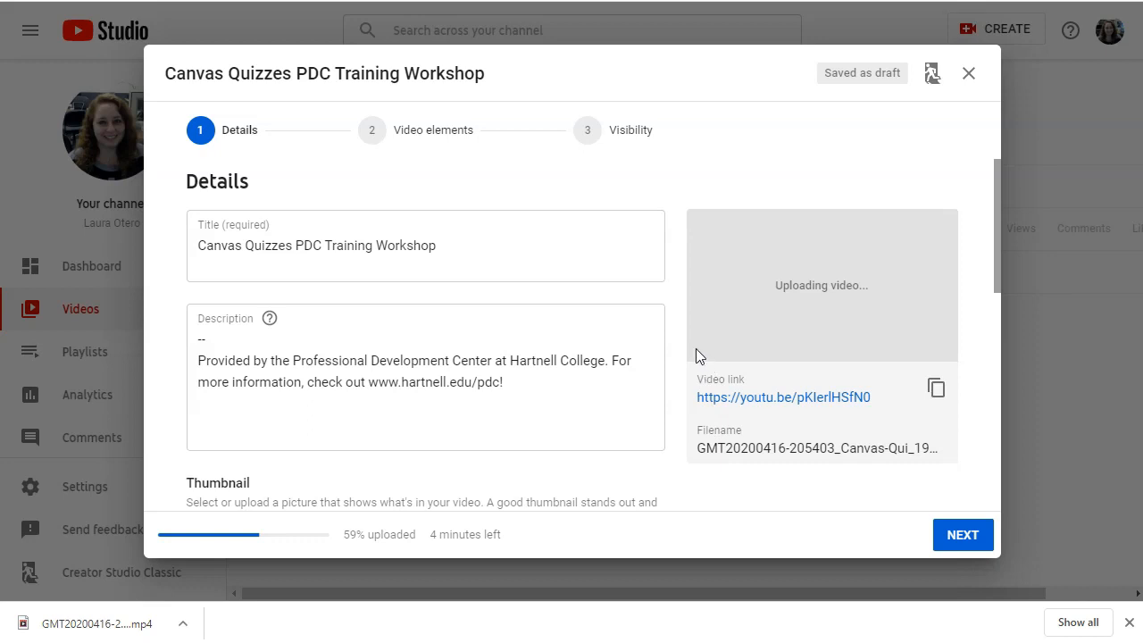
scroll(662, 351, down, 5)
drag(992, 339, 989, 214)
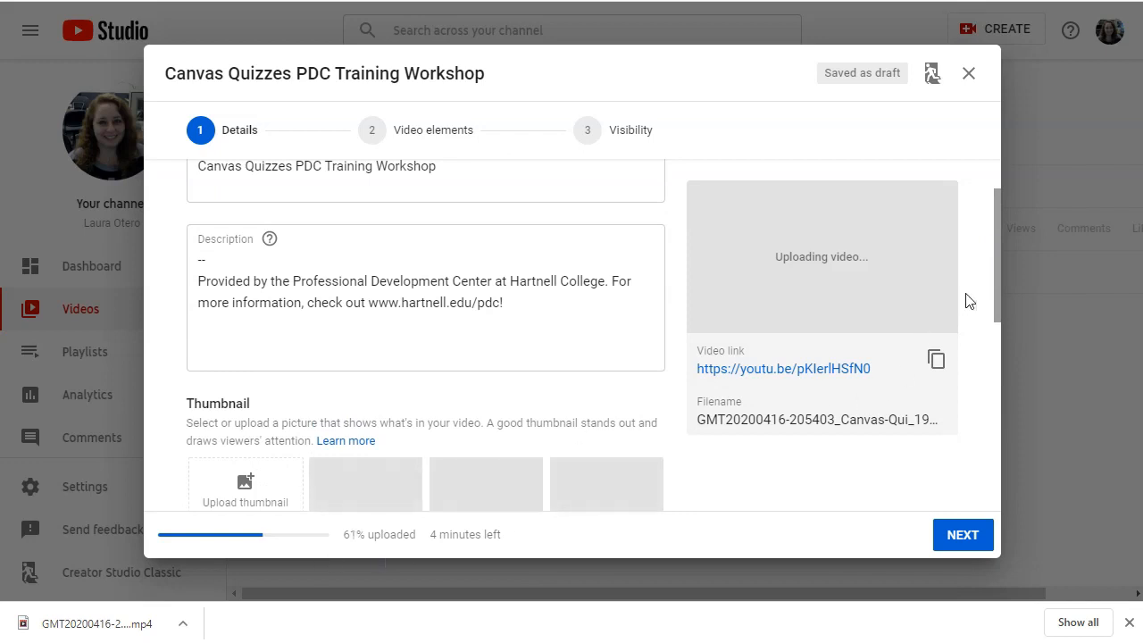
scroll(554, 482, down, 1)
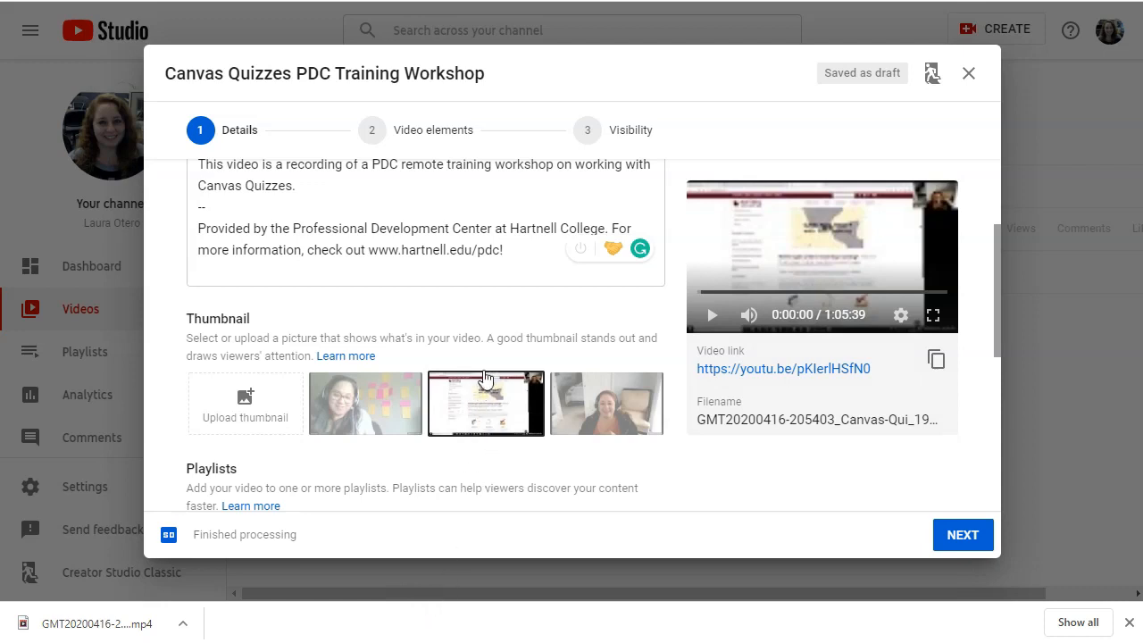
Add an end screen with the first "1 video, 1 subscribe" template and save it.
click(972, 536)
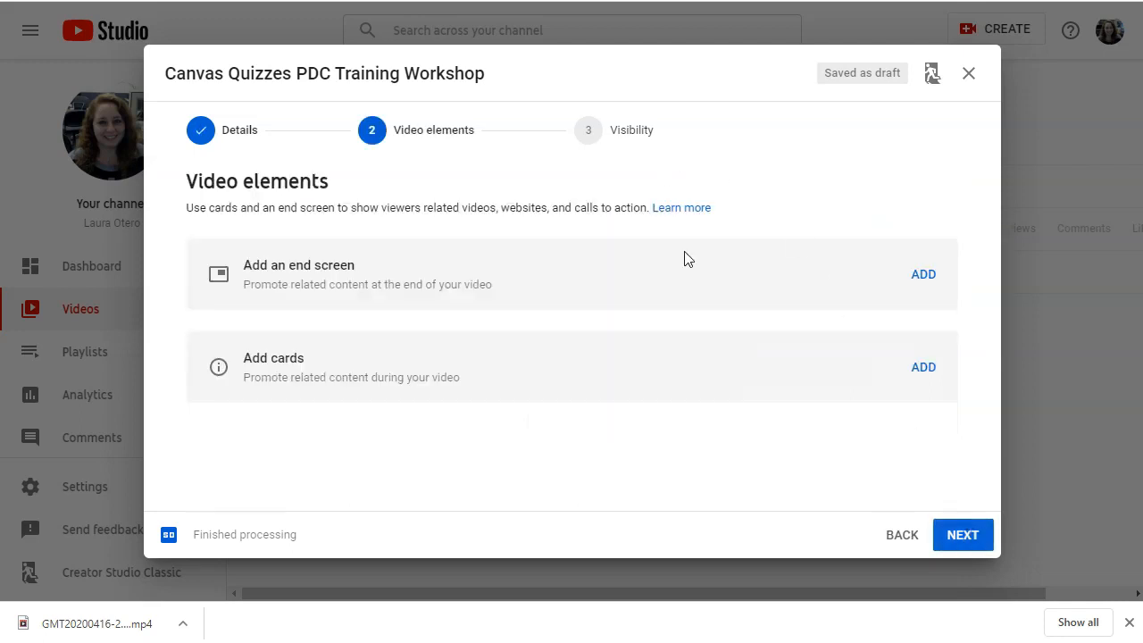
click(925, 280)
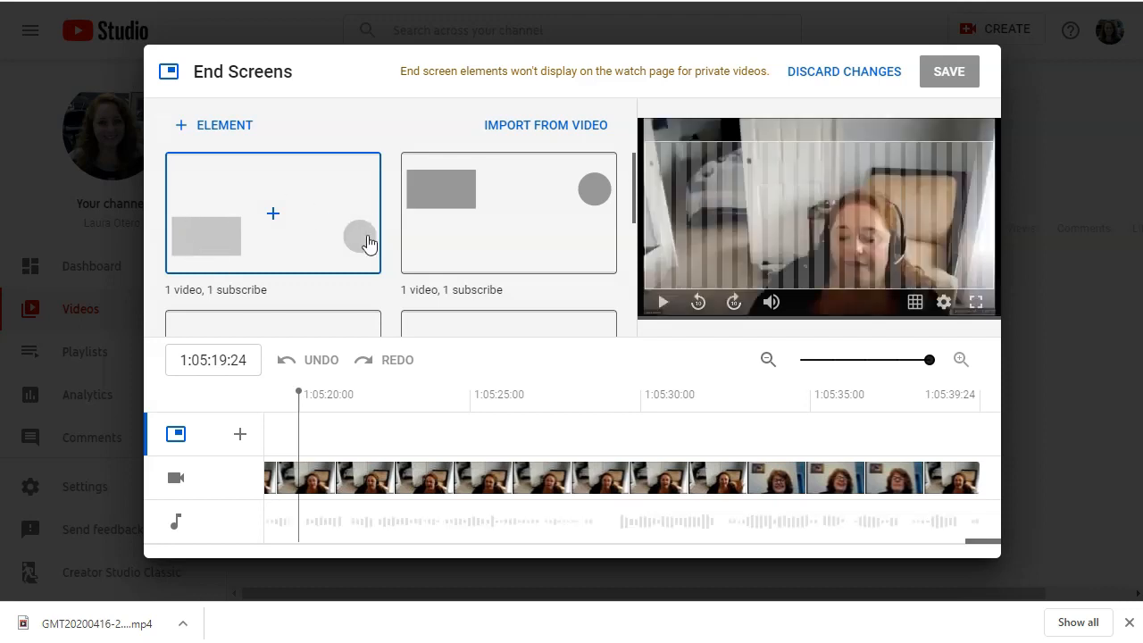
click(297, 196)
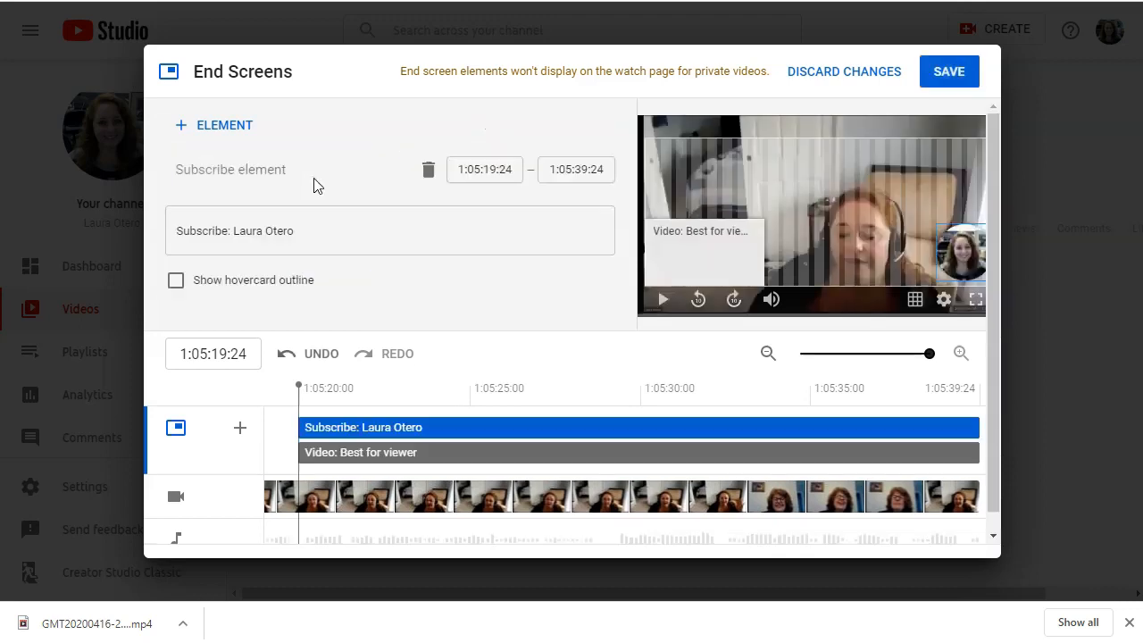
click(944, 73)
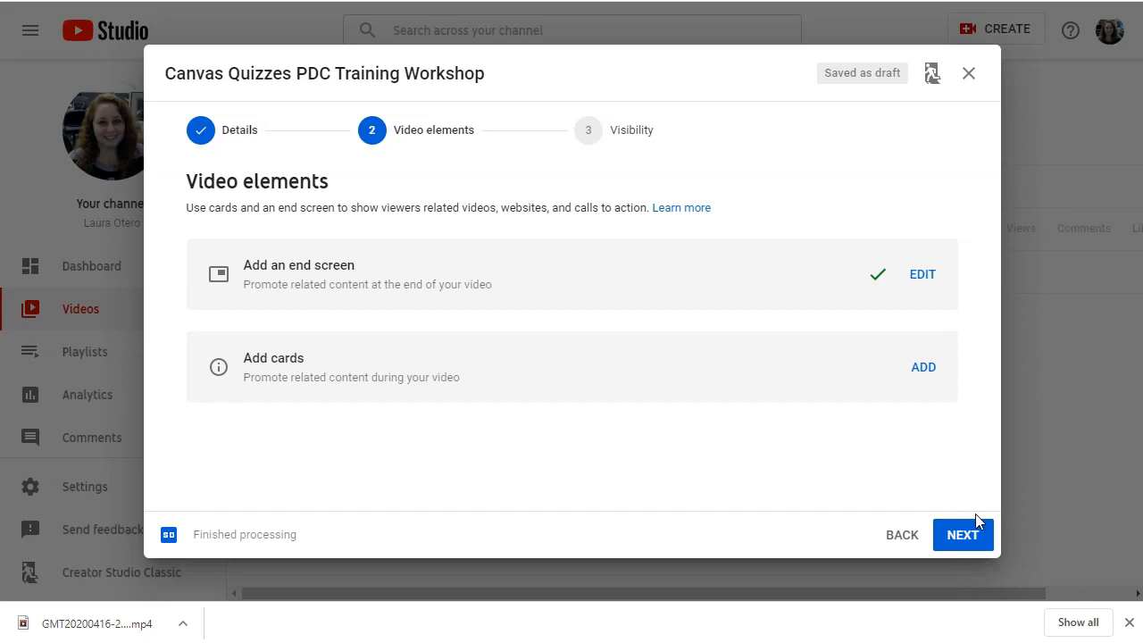
Save the video as Unlisted, copy its share link and dismiss the published confirmation.
click(981, 535)
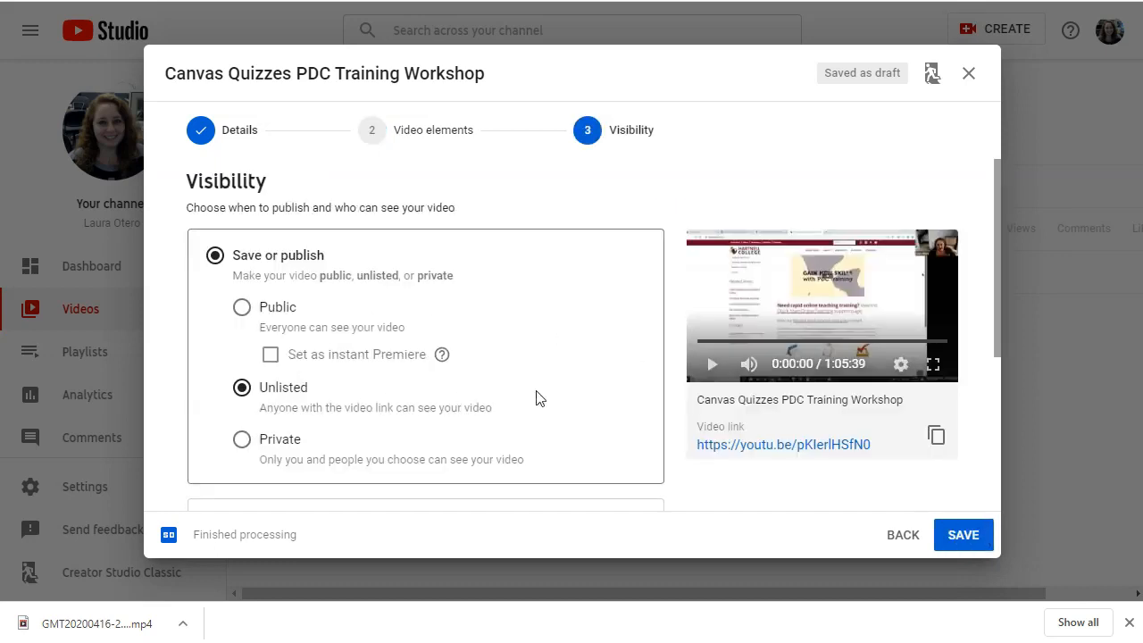
click(962, 536)
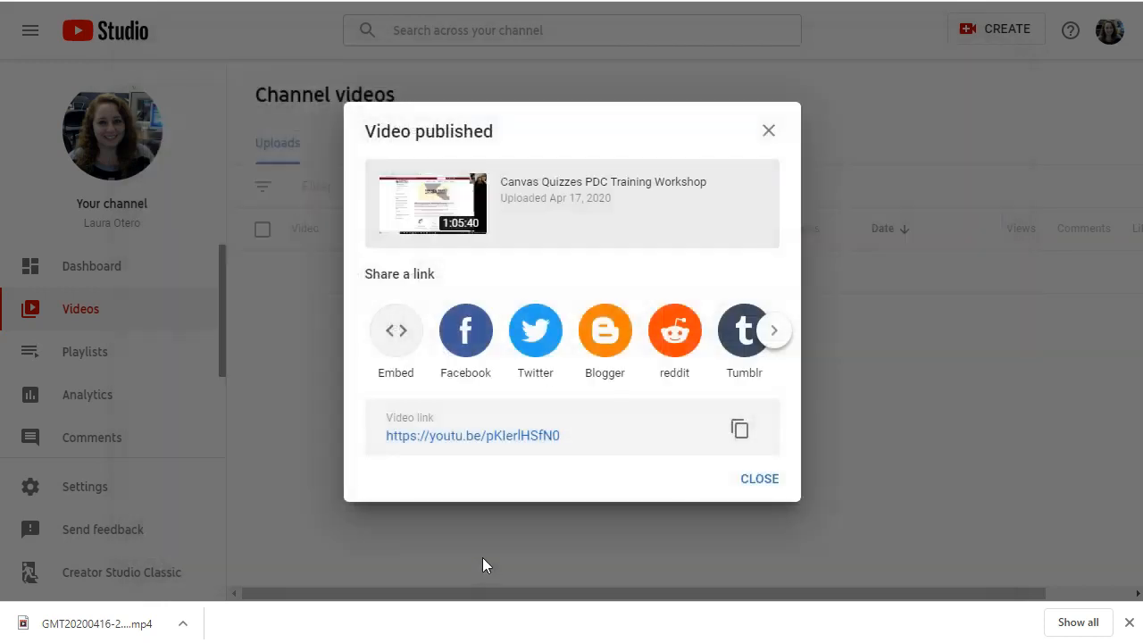
click(741, 438)
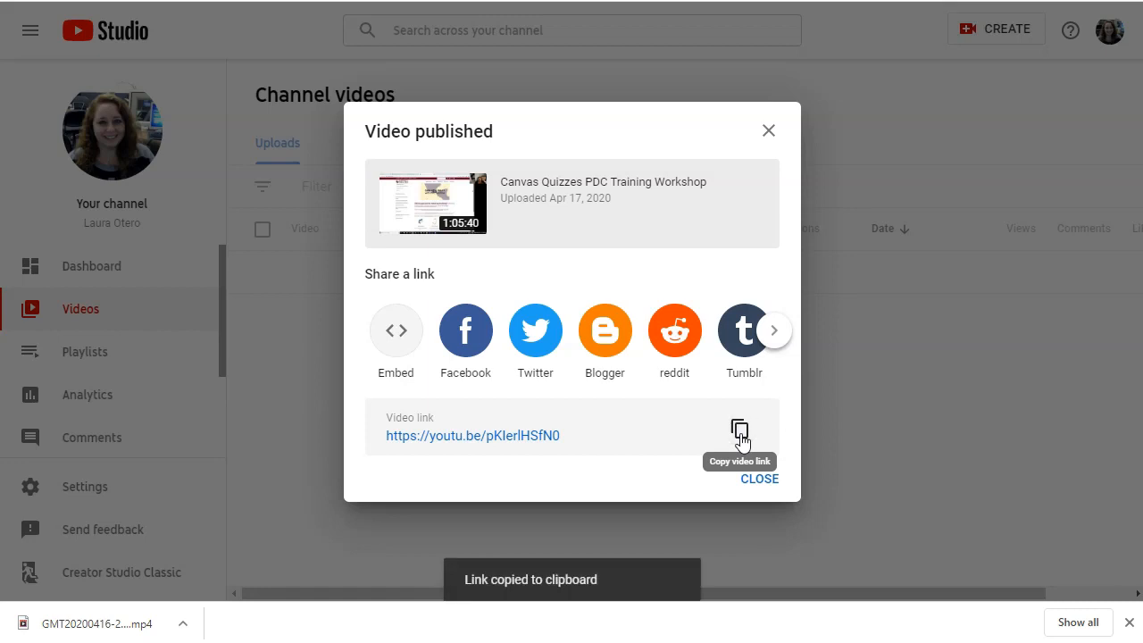
click(757, 488)
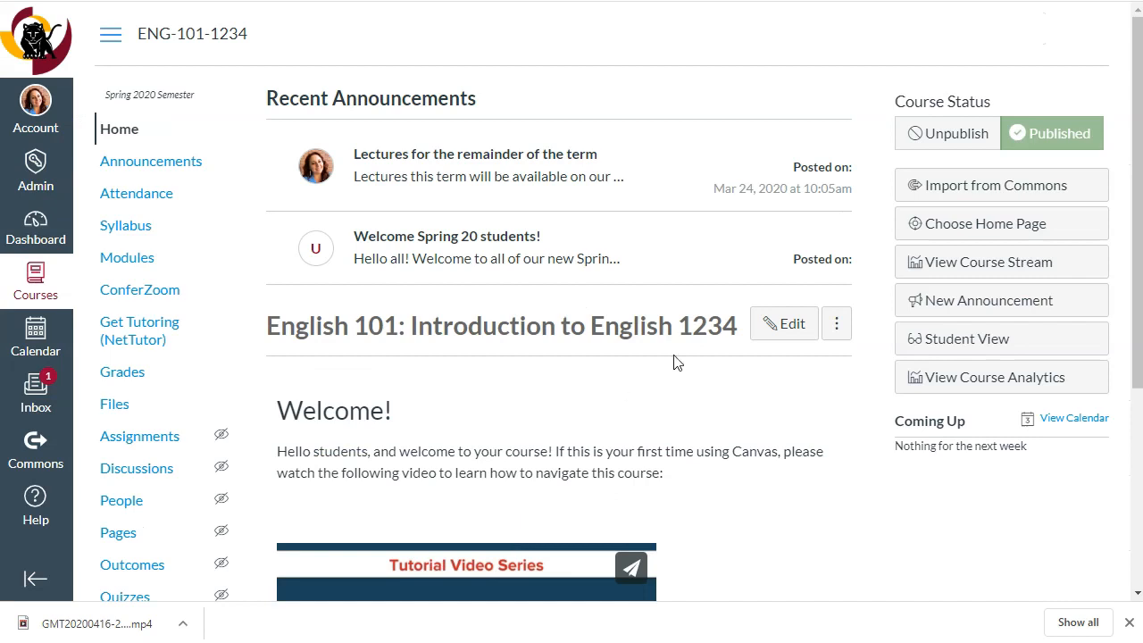
Switch to the Canvas course ENG-101-1234 and open the "Week 1 Lesson Copy" page from the modules for editing.
mouse_move(1137, 22)
mouse_down()
mouse_move(1137, 37)
mouse_move(1138, 25)
mouse_up()
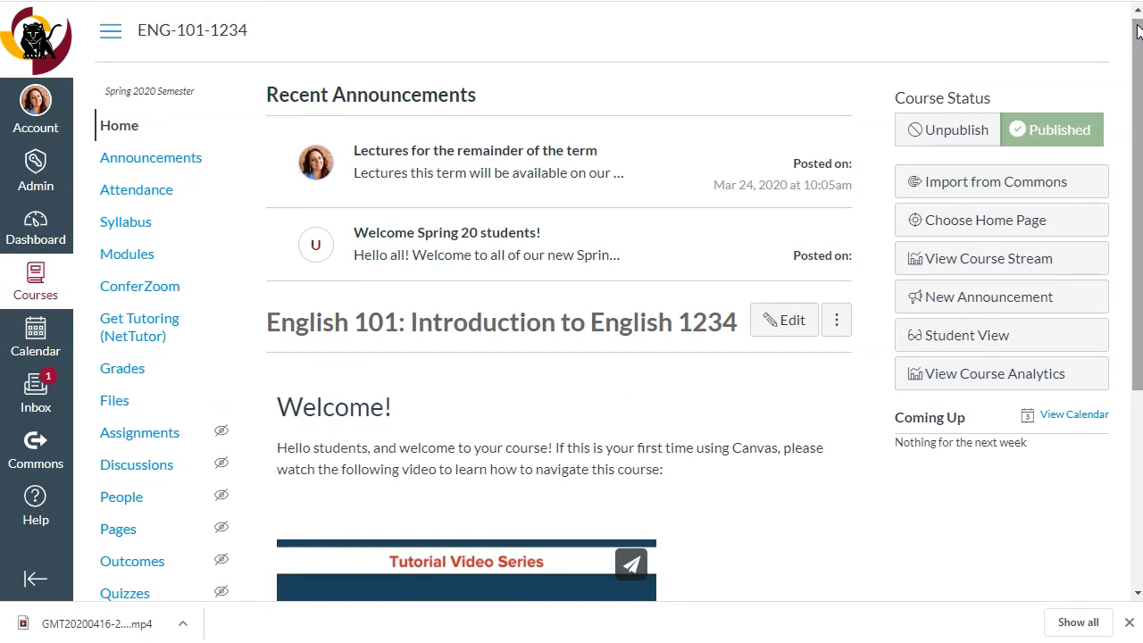
click(129, 257)
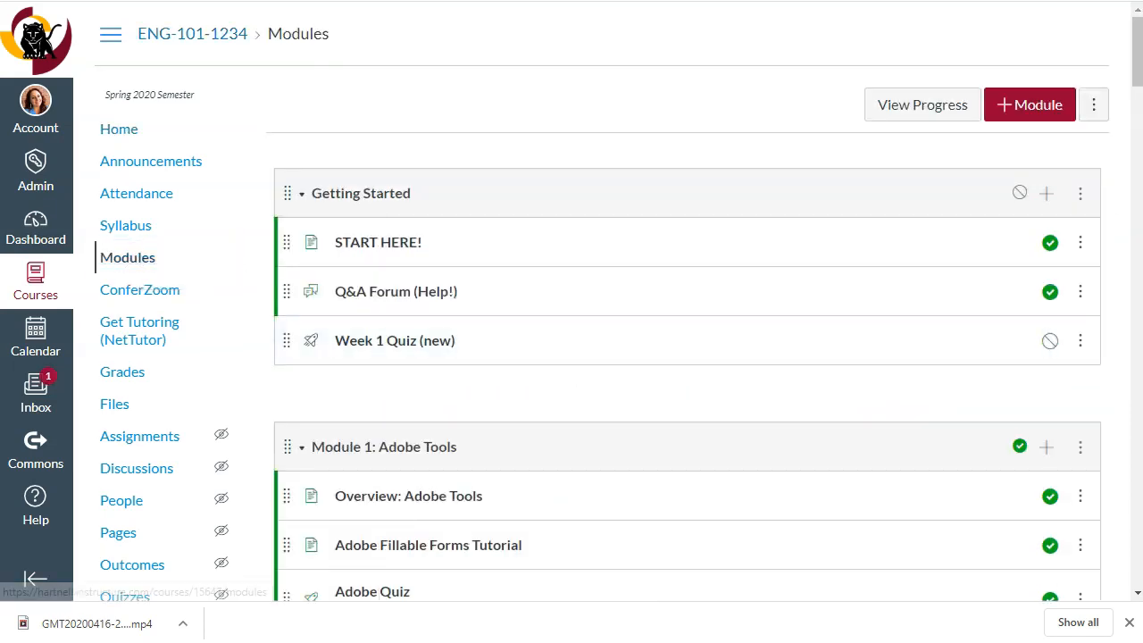
drag(1137, 81, 1119, 587)
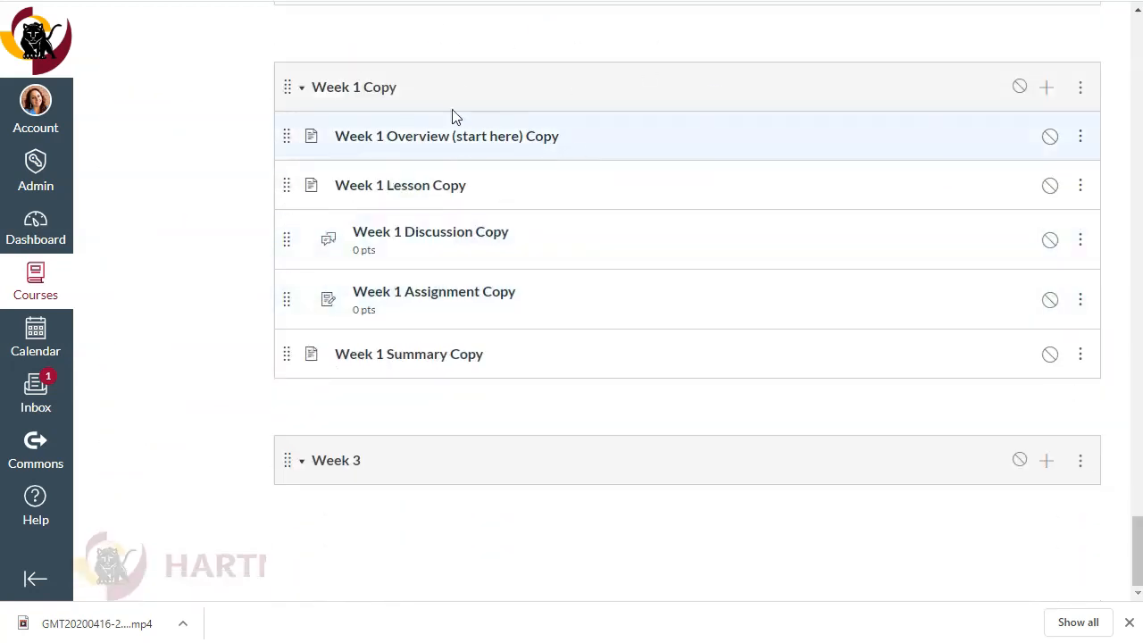
click(416, 186)
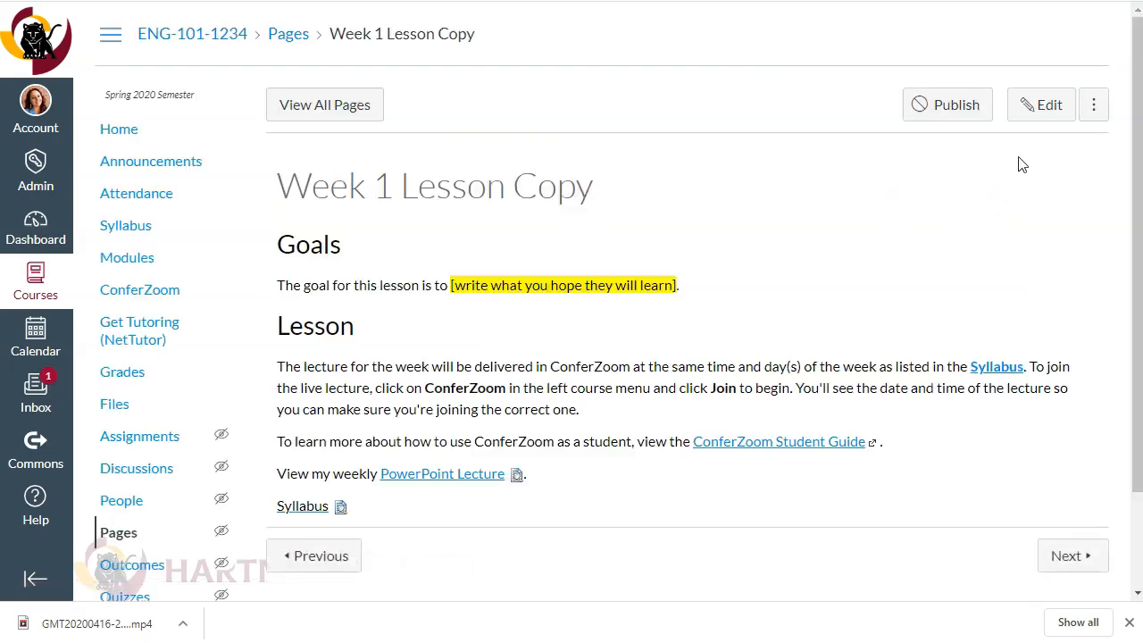
click(1043, 105)
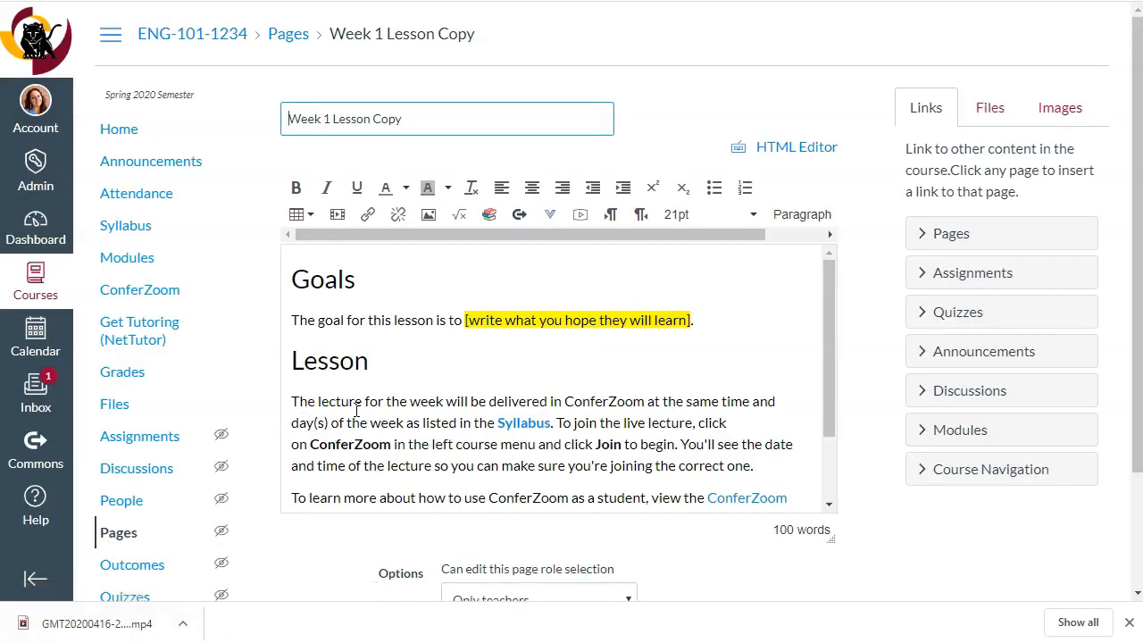
Replace the text under Lesson with "This week's lecture has been previously recorded. You can view the lecture by clicking on the video play icon below:".
drag(293, 401, 473, 518)
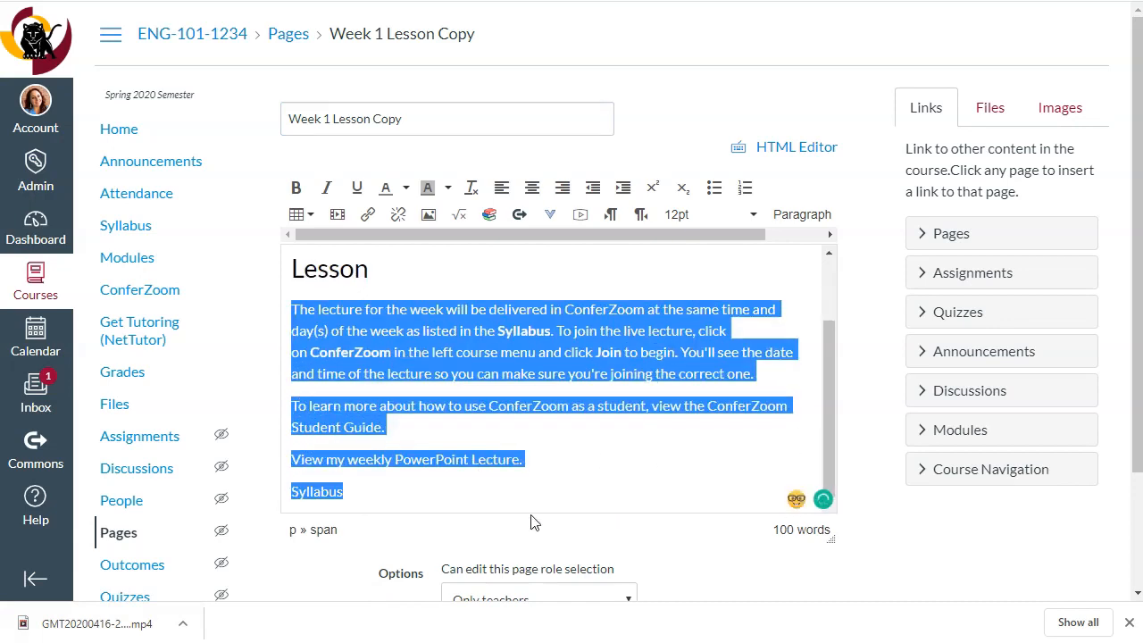
key(ctrl+v)
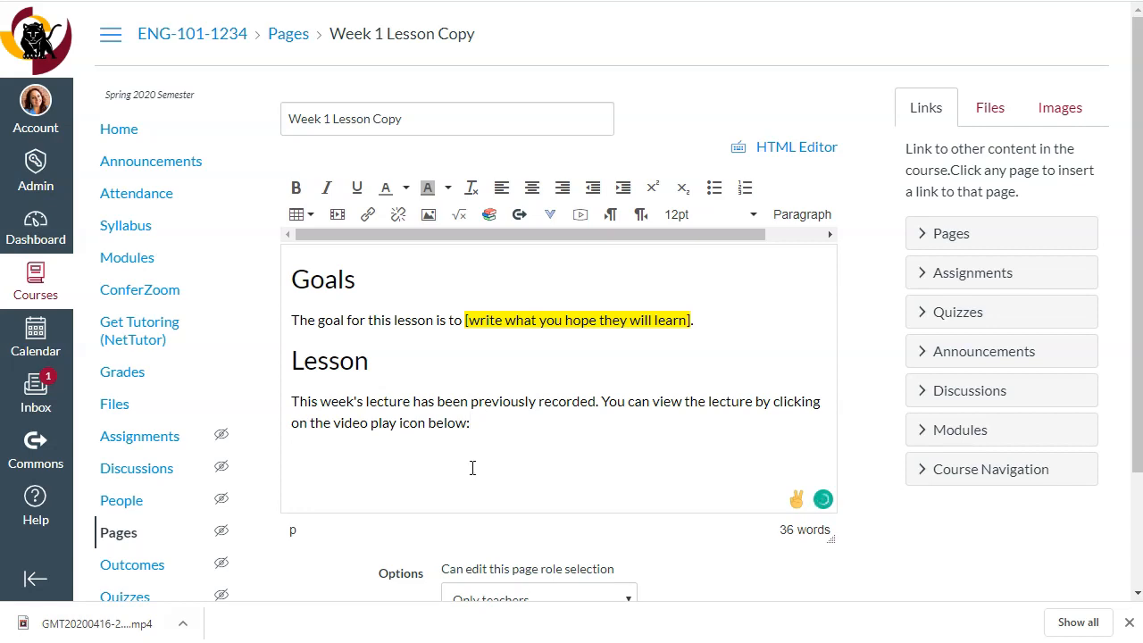
Paste the copied YouTube share link on its own line below the lecture sentence and save the page without publishing it.
right_click(318, 463)
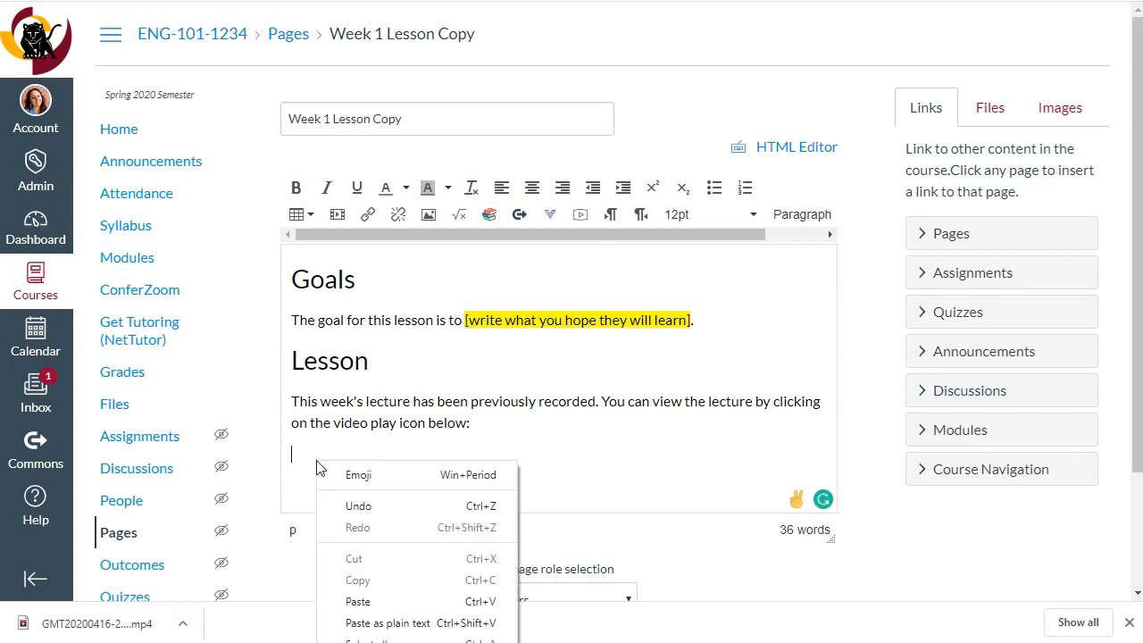
click(359, 602)
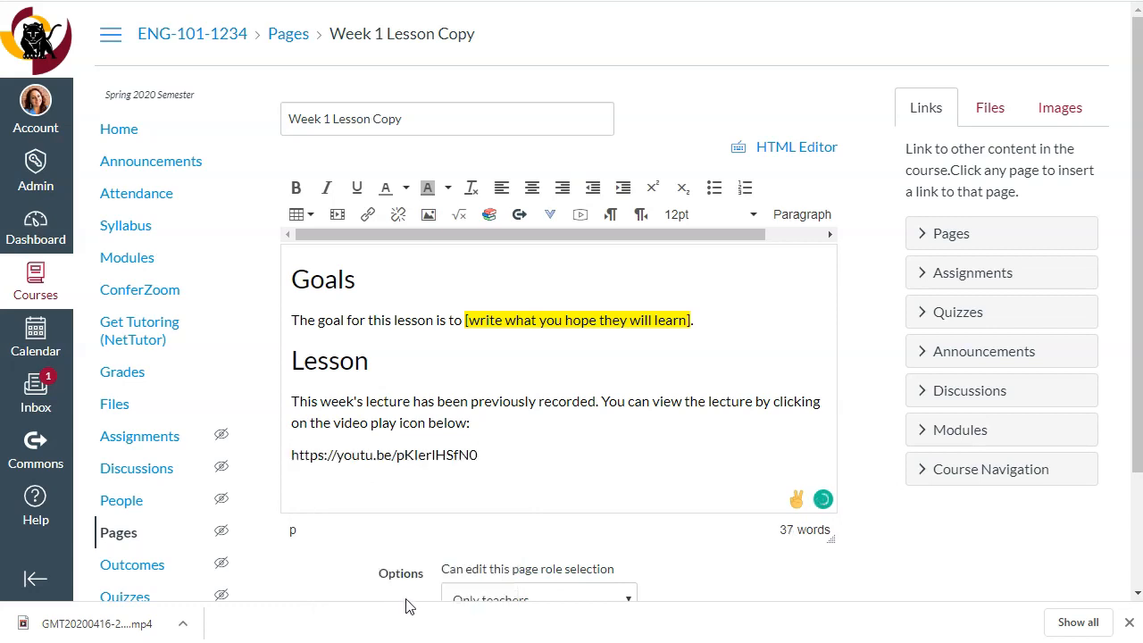
key(Return)
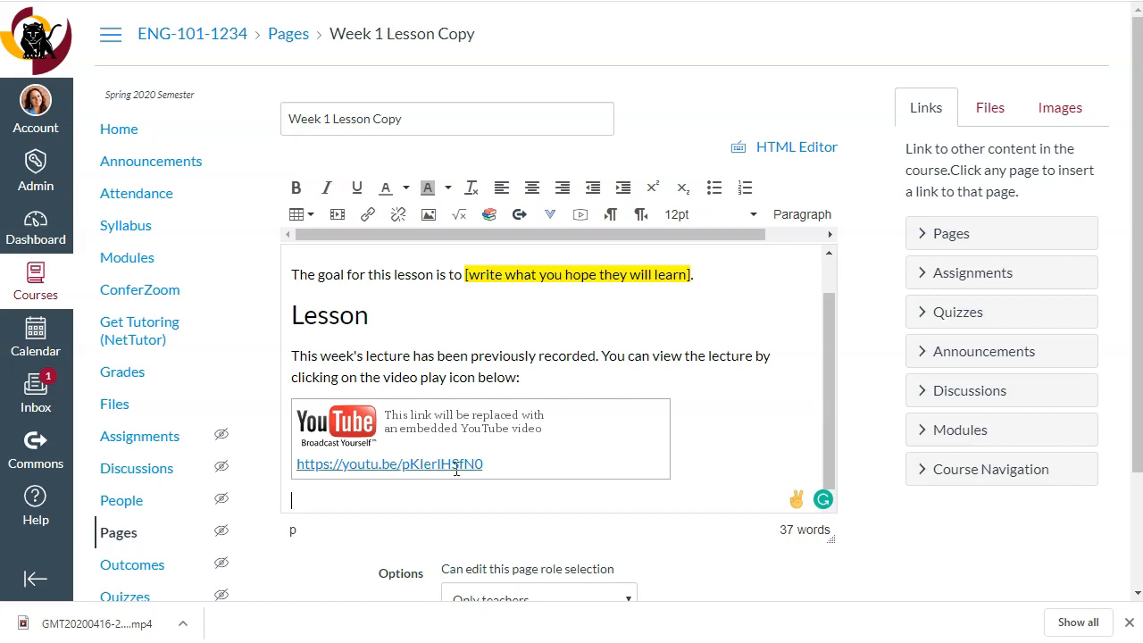
scroll(881, 456, down, 2)
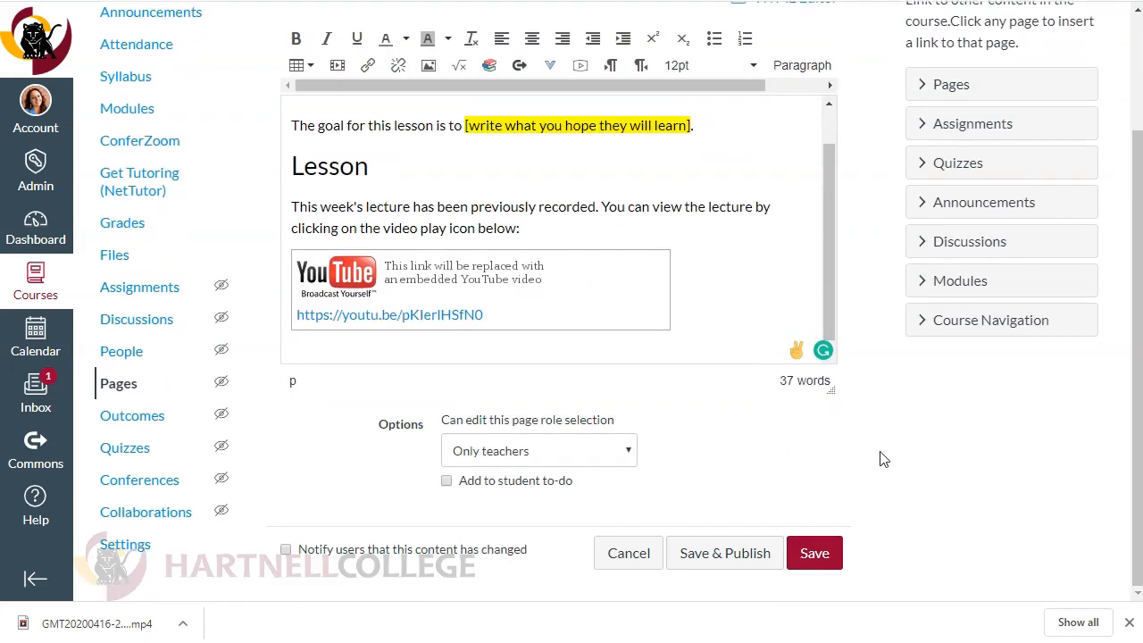
click(815, 554)
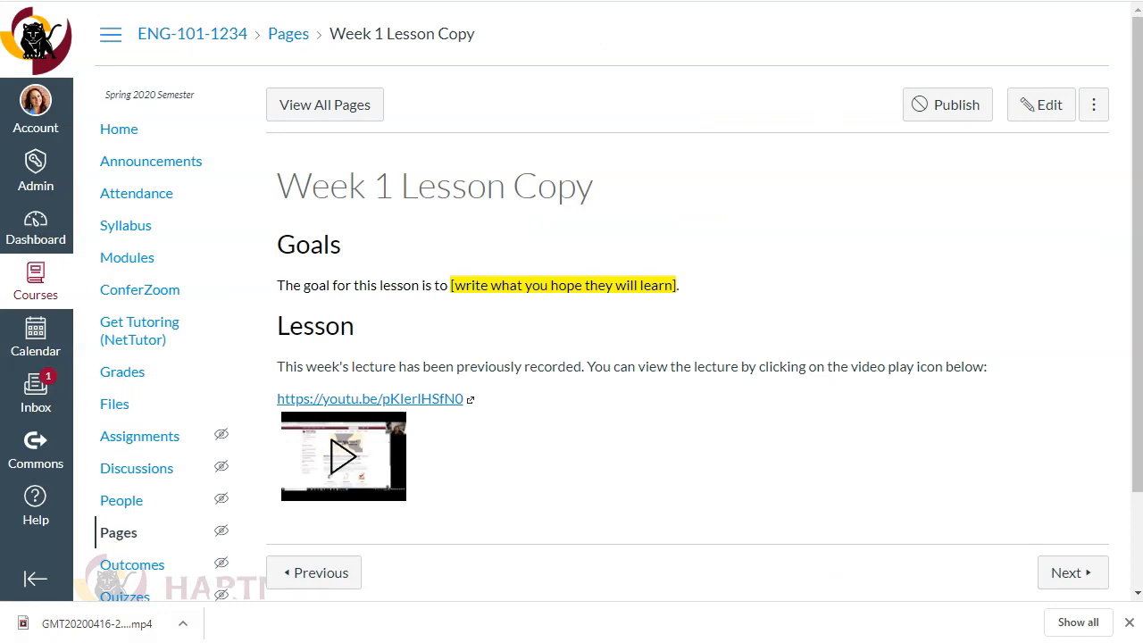
Play the embedded YouTube video on the saved lesson page to check it, and pause it.
click(347, 464)
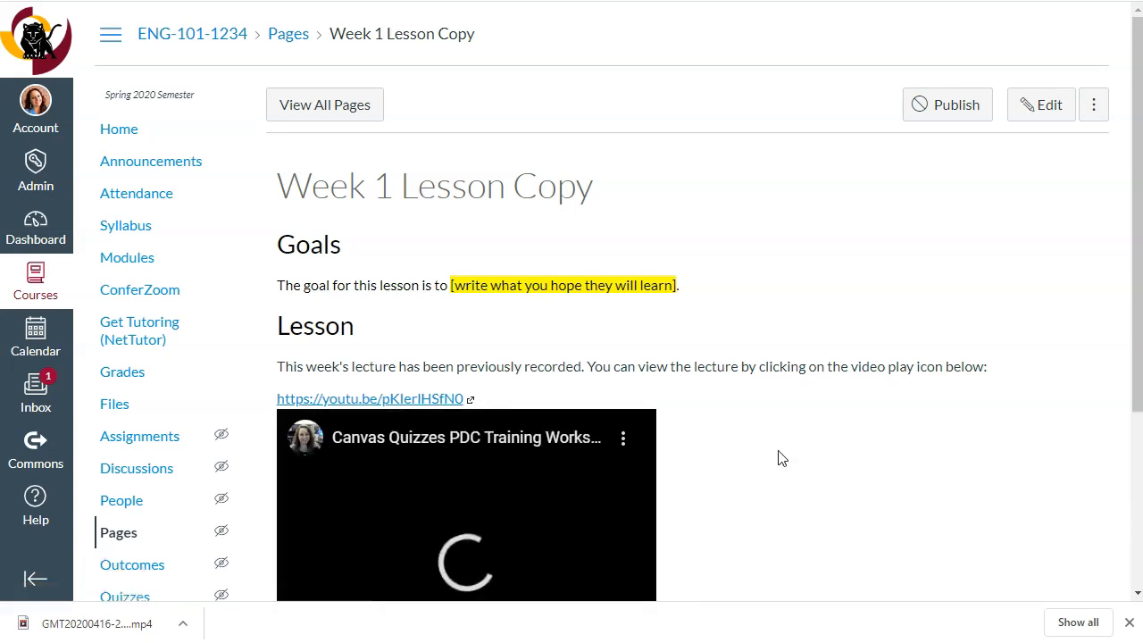
scroll(778, 459, down, 3)
click(309, 435)
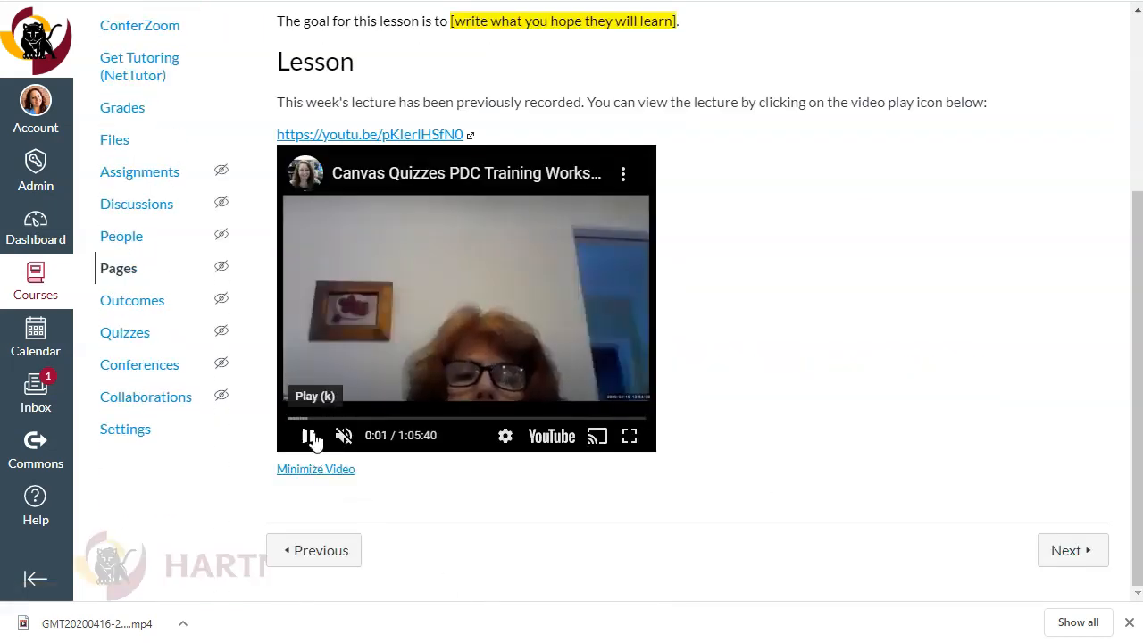